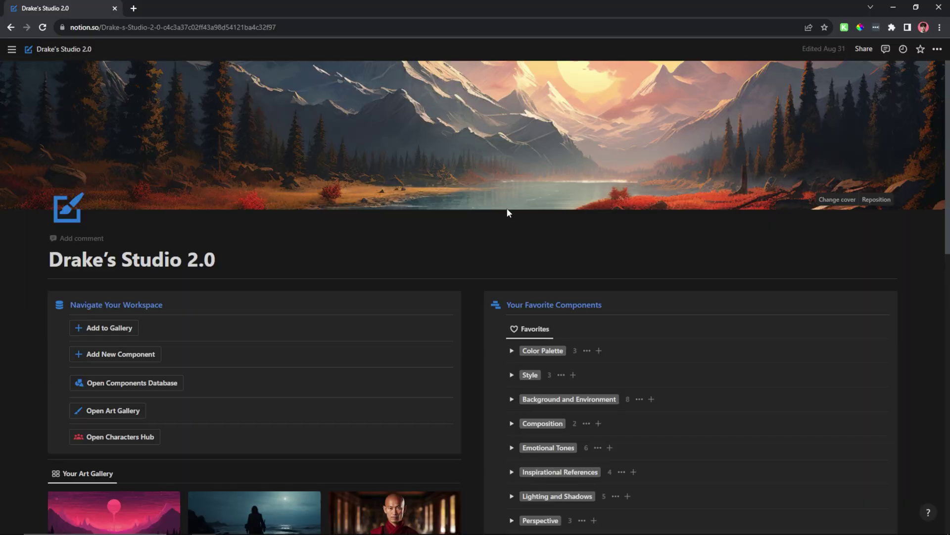
Open the moonlit pirate artwork page, select its full prompt title, and close it
{"action": "scroll", "coordinate": [211, 238], "scroll_direction": "down", "scroll_amount": 4}
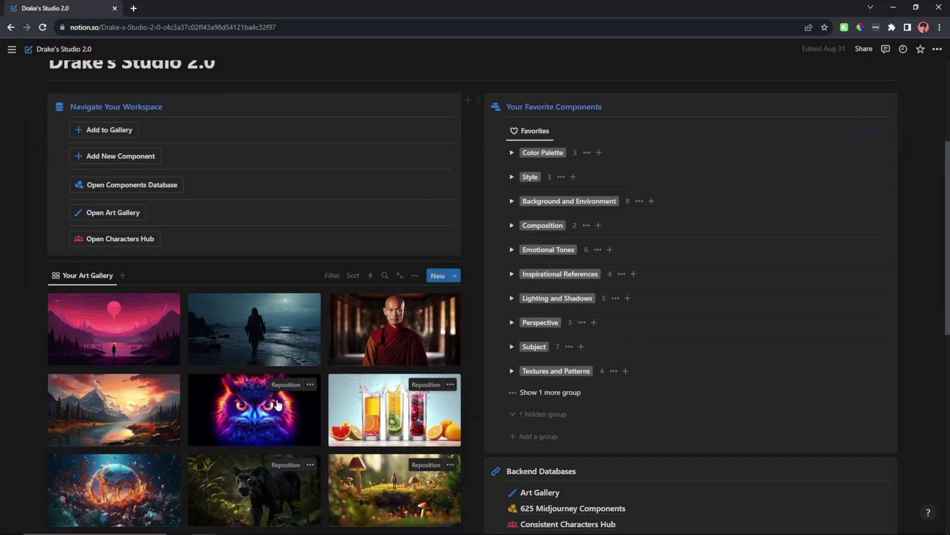
{"action": "scroll", "coordinate": [279, 405], "scroll_direction": "down", "scroll_amount": 1}
{"action": "left_click", "coordinate": [256, 303]}
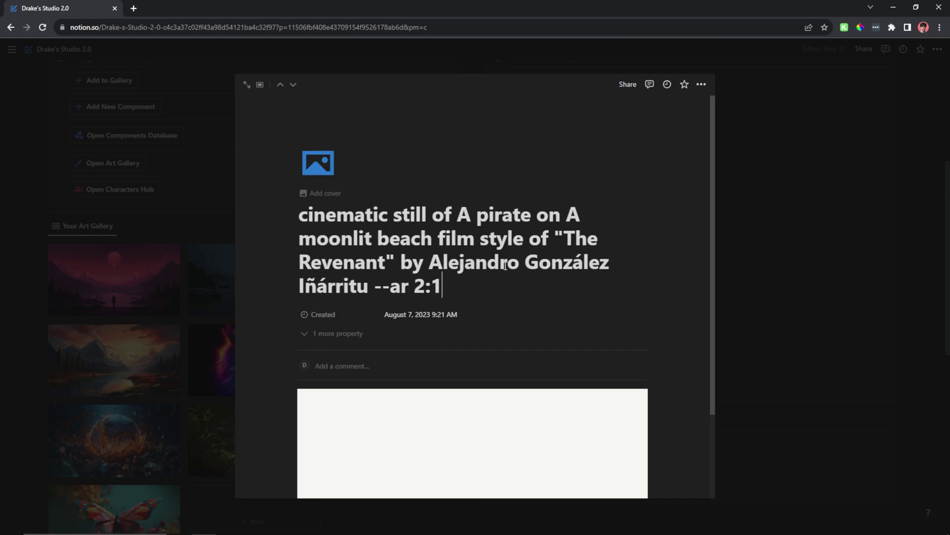
{"action": "triple_click", "coordinate": [426, 275]}
{"action": "left_click", "coordinate": [808, 212]}
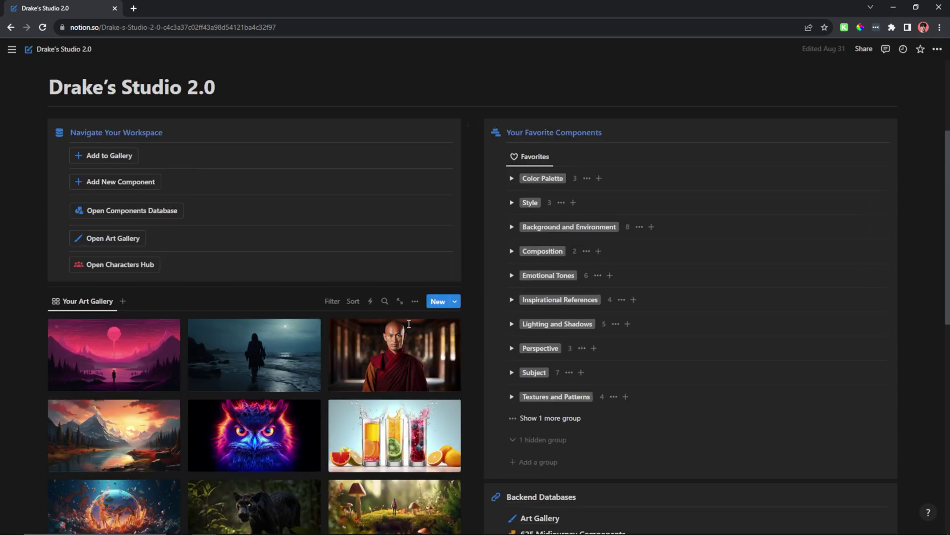
Visit the Consistent Characters Hub, then return to the studio home page
{"action": "left_click", "coordinate": [129, 289]}
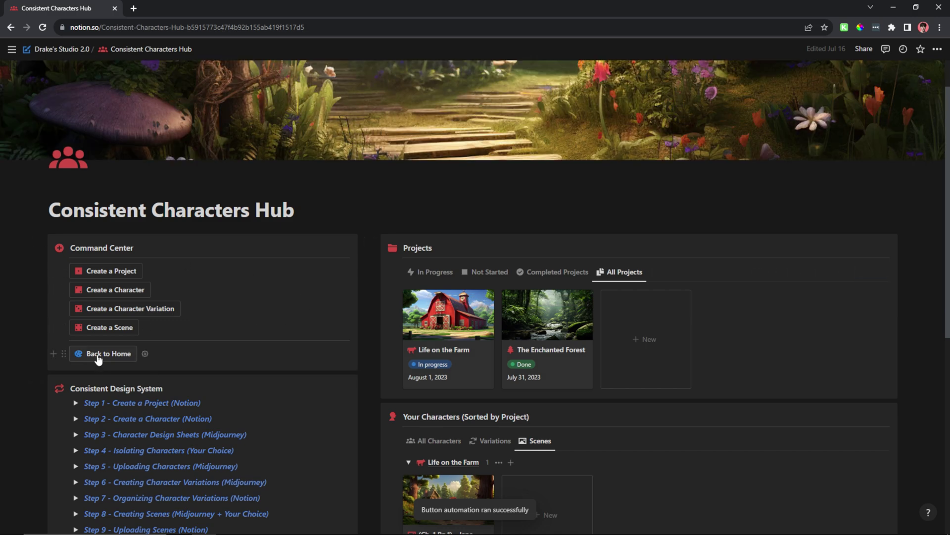
{"action": "left_click", "coordinate": [98, 354]}
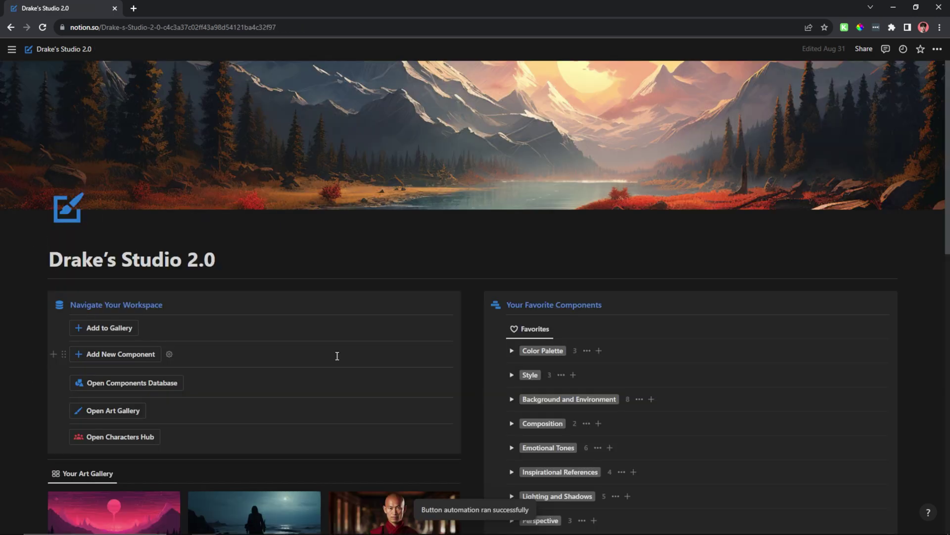
{"action": "scroll", "coordinate": [490, 317], "scroll_direction": "down", "scroll_amount": 1}
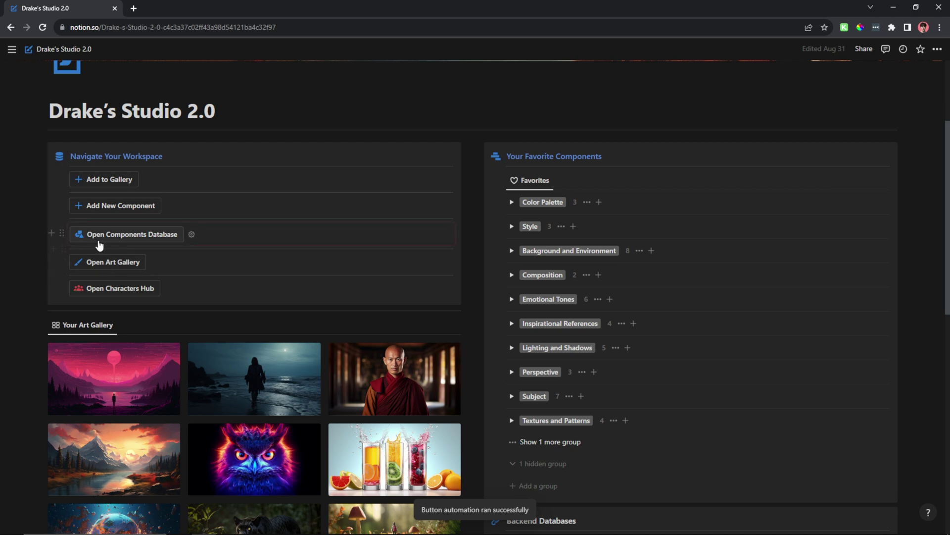
{"action": "scroll", "coordinate": [614, 347], "scroll_direction": "down", "scroll_amount": 2}
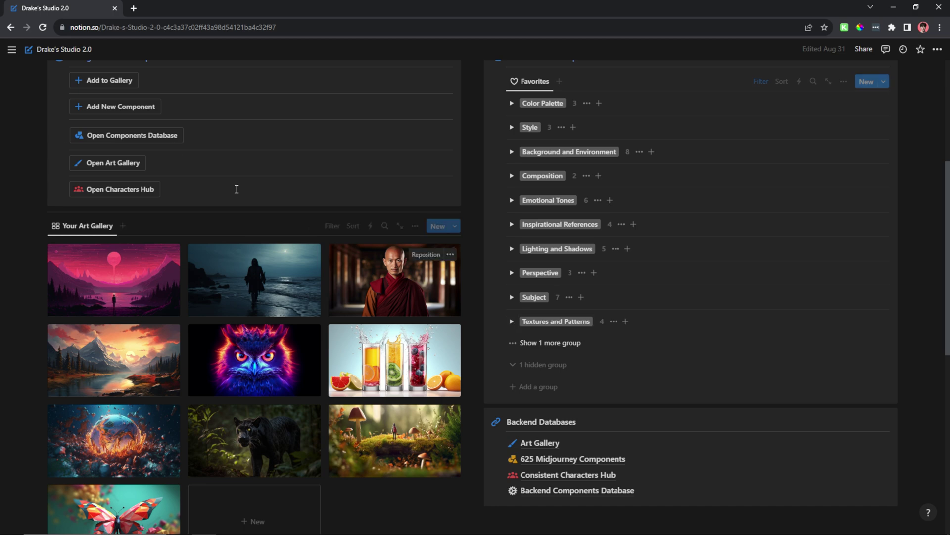
Open the Midjourney components database, collapse Emotional Tones and expand Textures and Patterns
{"action": "left_click", "coordinate": [175, 139]}
{"action": "scroll", "coordinate": [204, 159], "scroll_direction": "down", "scroll_amount": 3}
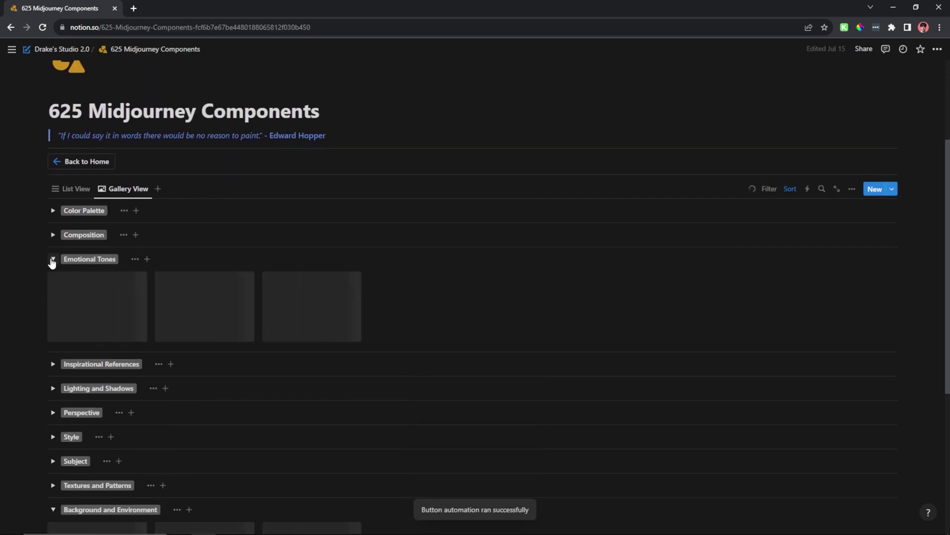
{"action": "left_click", "coordinate": [52, 258]}
{"action": "scroll", "coordinate": [144, 269], "scroll_direction": "down", "scroll_amount": 2}
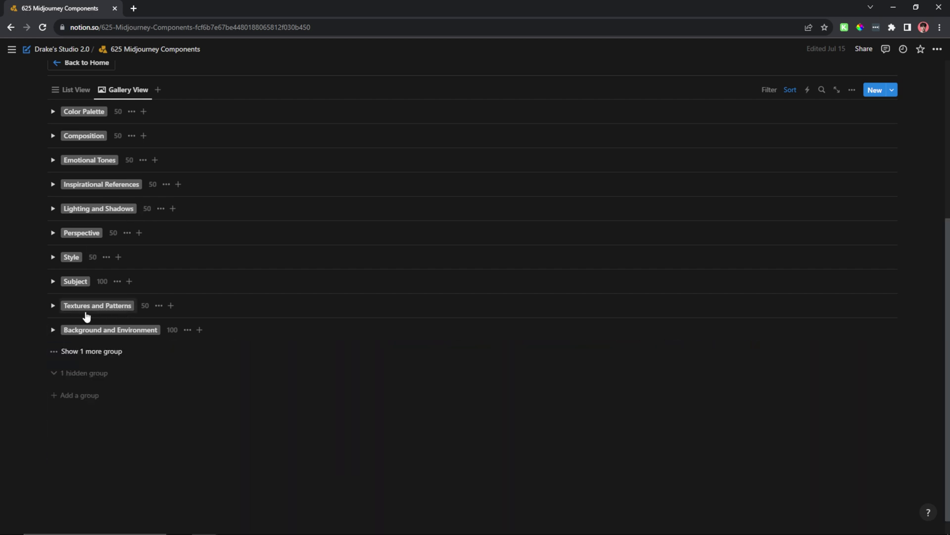
{"action": "left_click", "coordinate": [52, 305]}
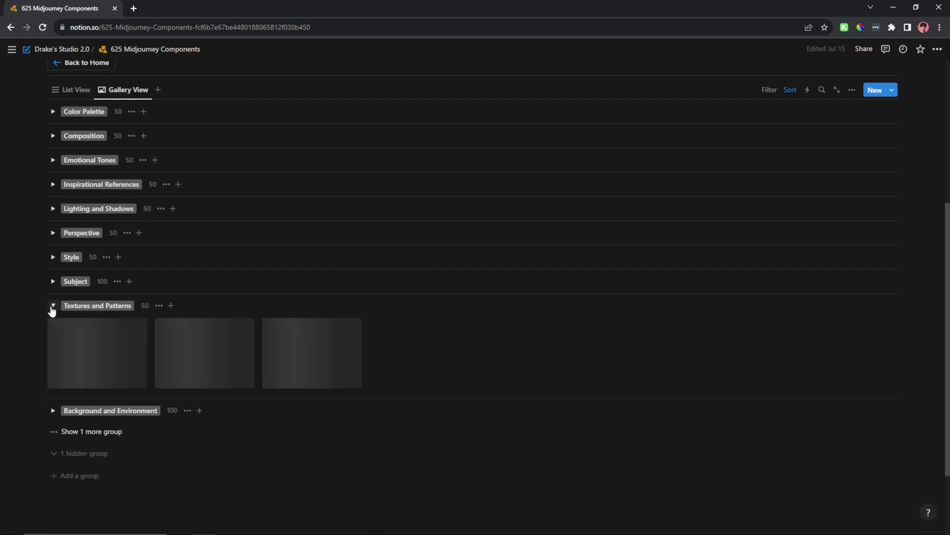
Open the Crystalline structures component, select its title for copying, and close the page
{"action": "scroll", "coordinate": [514, 228], "scroll_direction": "down", "scroll_amount": 1}
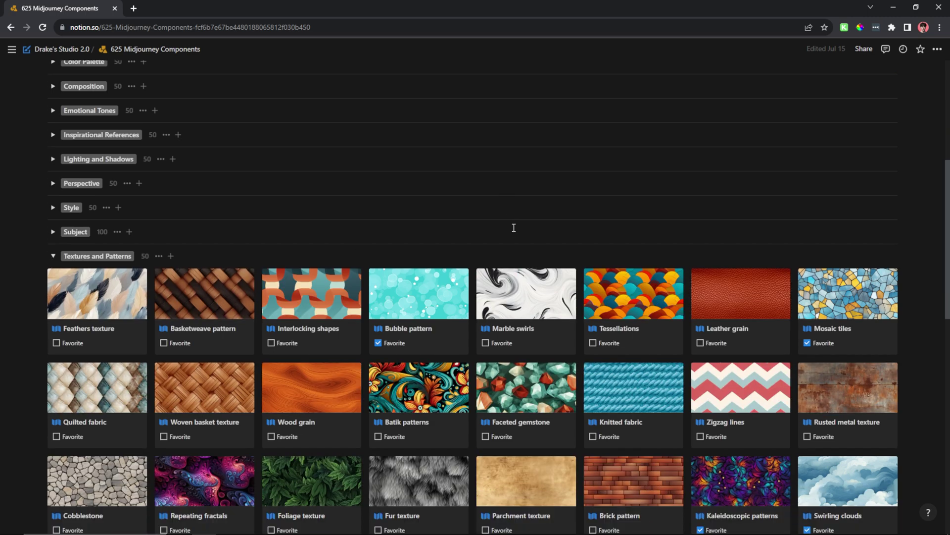
{"action": "scroll", "coordinate": [514, 224], "scroll_direction": "down", "scroll_amount": 5}
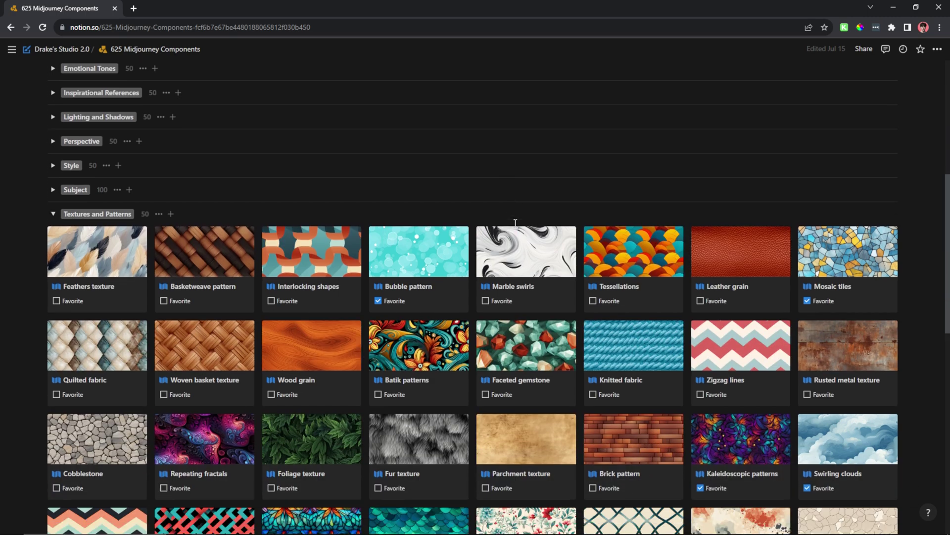
{"action": "scroll", "coordinate": [513, 226], "scroll_direction": "down", "scroll_amount": 2}
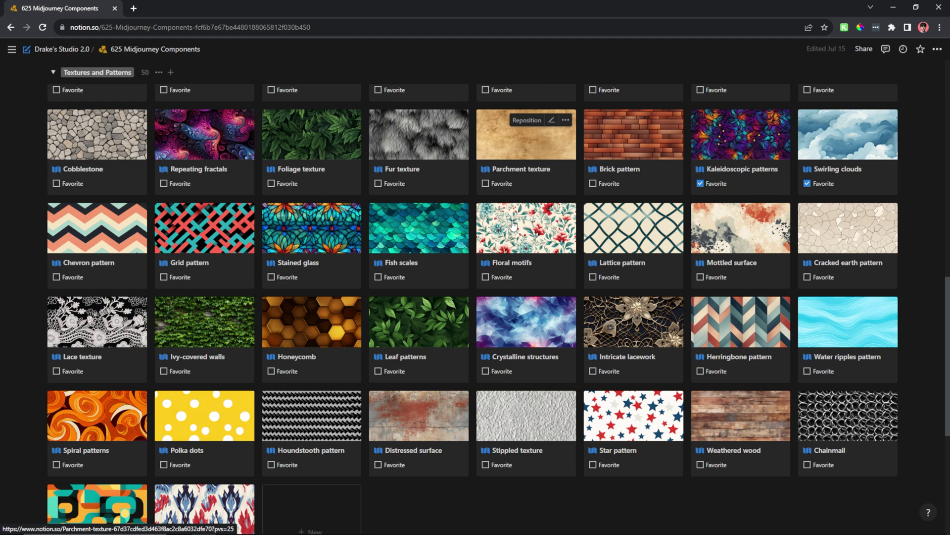
{"action": "scroll", "coordinate": [514, 220], "scroll_direction": "down", "scroll_amount": 1}
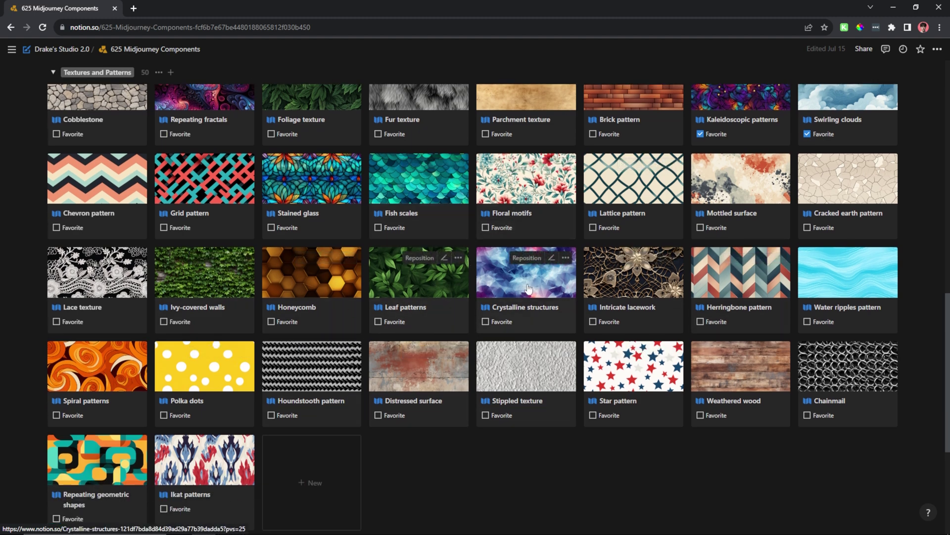
{"action": "scroll", "coordinate": [558, 414], "scroll_direction": "up", "scroll_amount": 2}
{"action": "left_click", "coordinate": [529, 414]}
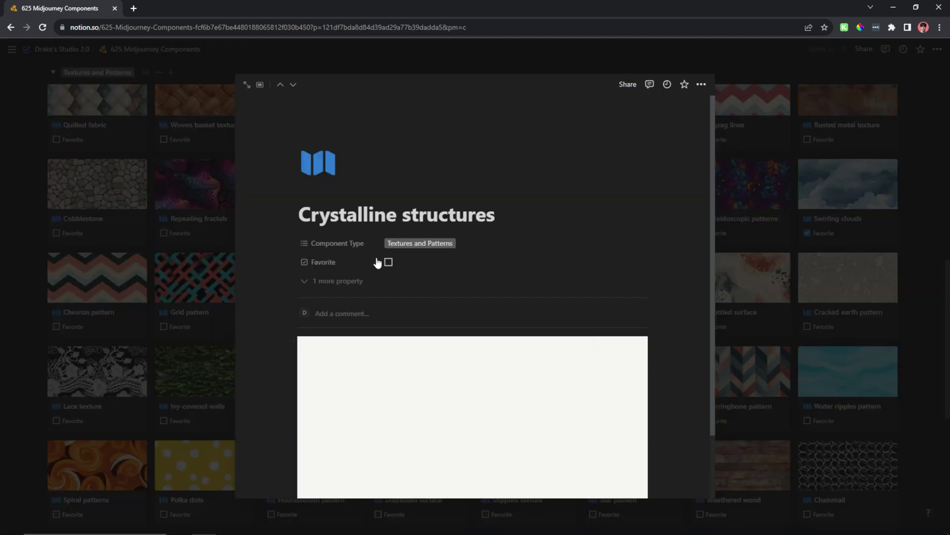
{"action": "triple_click", "coordinate": [389, 209]}
{"action": "key", "text": "ctrl+c"}
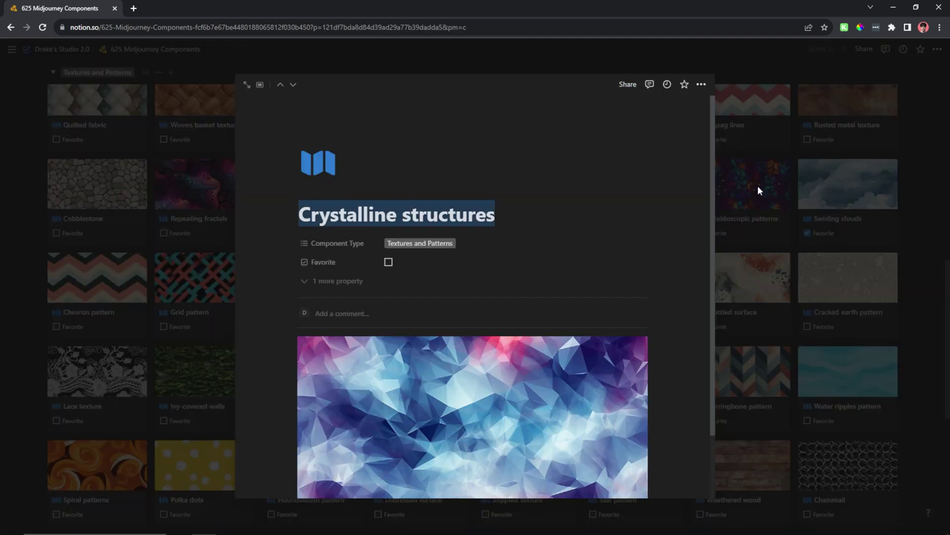
{"action": "left_click", "coordinate": [758, 185]}
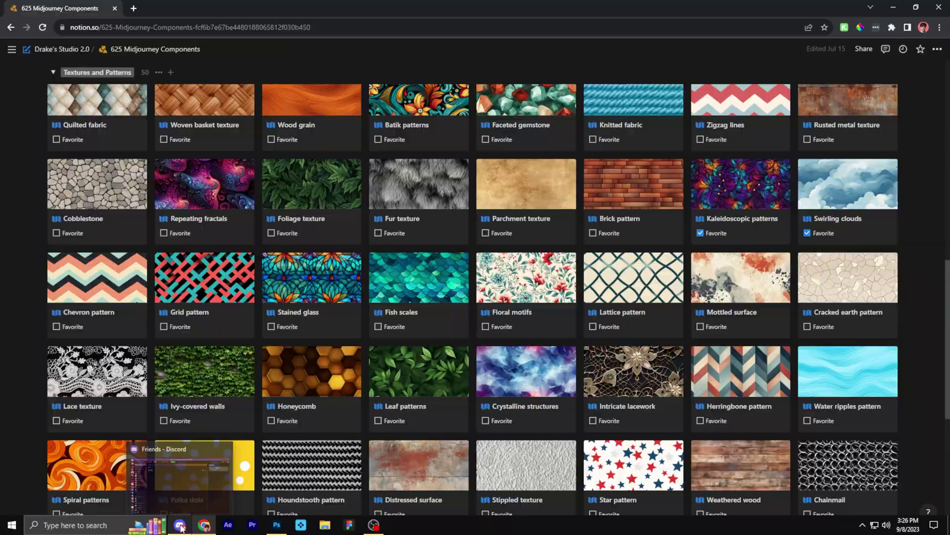
In Discord, start a /imagine prompt reading 'Crystalline structures,' then return to Notion
{"action": "left_click", "coordinate": [180, 525]}
{"action": "type", "text": "/im"}
{"action": "key", "text": "Tab"}
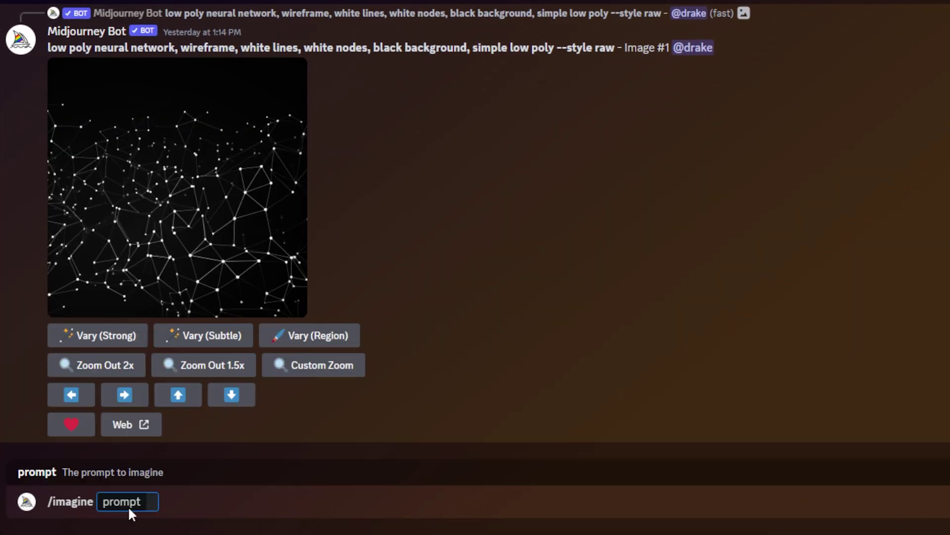
{"action": "key", "text": "ctrl+v"}
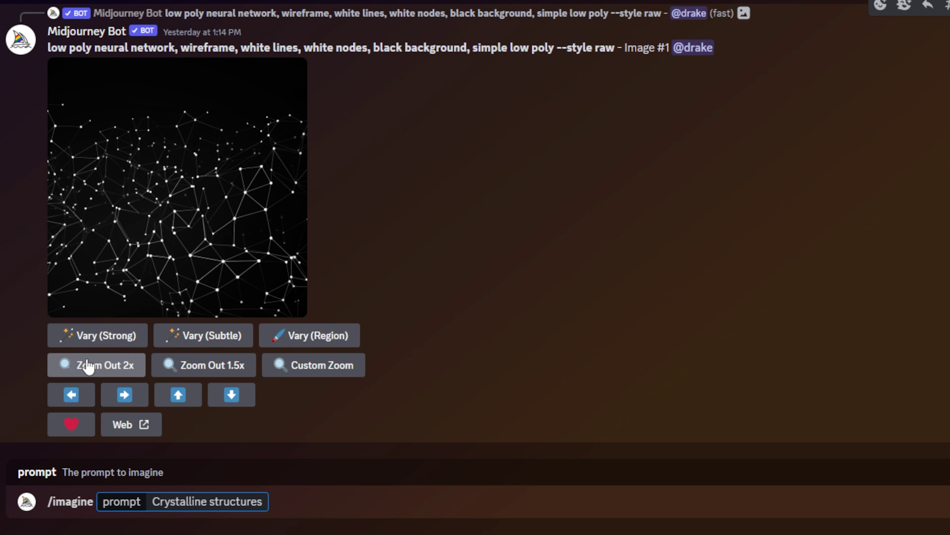
{"action": "type", "text": ","}
{"action": "left_click", "coordinate": [70, 520]}
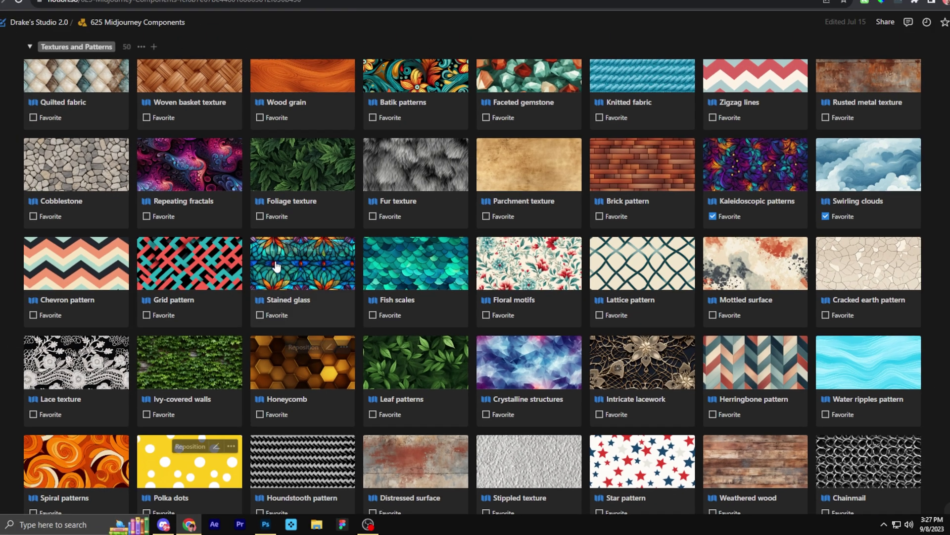
Swap to the Color Palette group and copy the 'Earthy browns and greens' title
{"action": "scroll", "coordinate": [475, 267], "scroll_direction": "up", "scroll_amount": 1}
{"action": "left_click", "coordinate": [29, 46]}
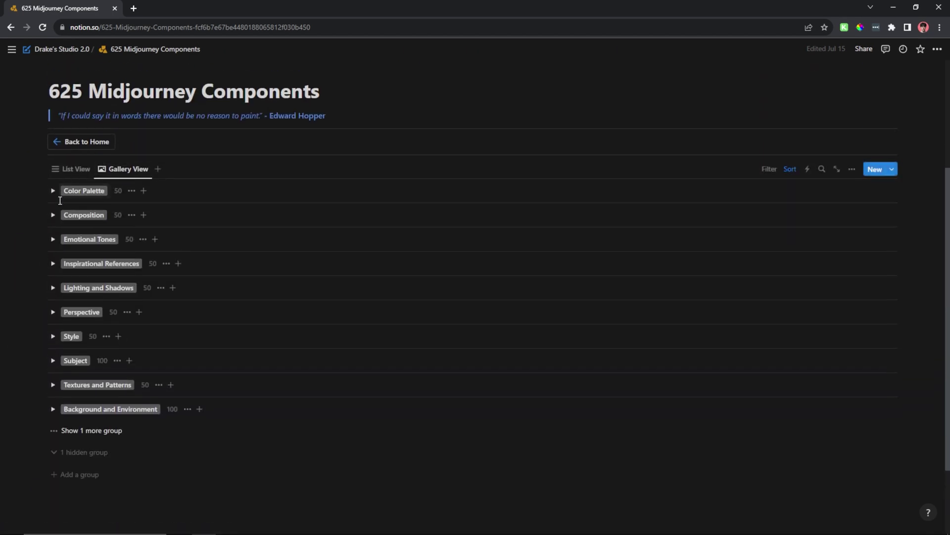
{"action": "left_click", "coordinate": [53, 190]}
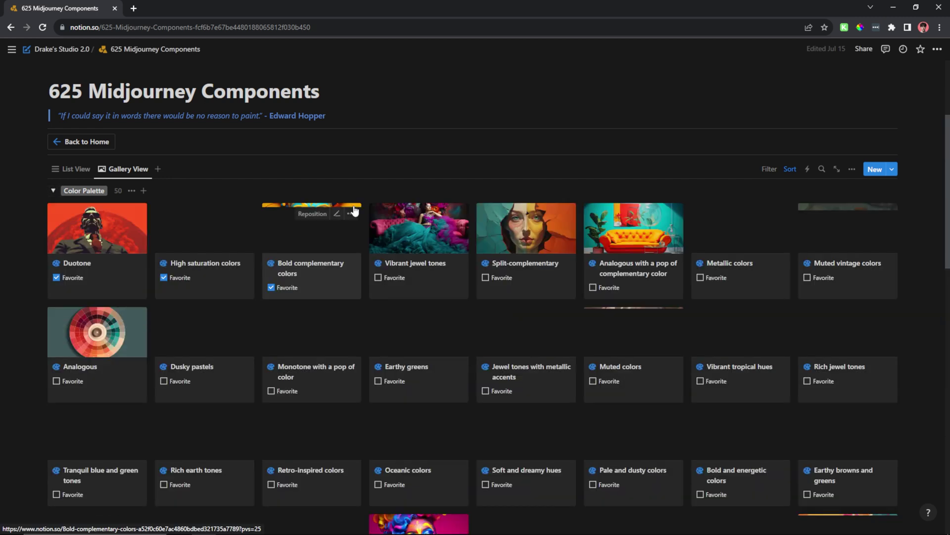
{"action": "scroll", "coordinate": [643, 248], "scroll_direction": "down", "scroll_amount": 1}
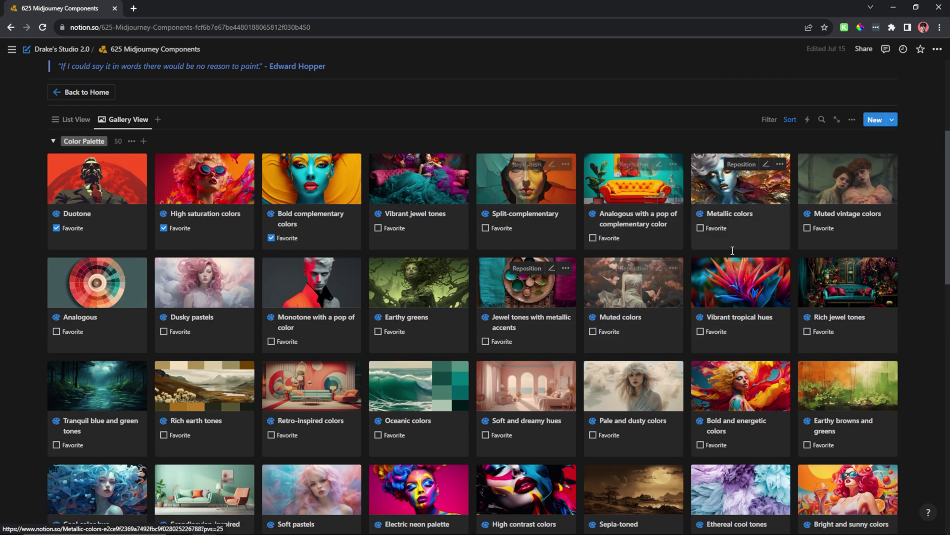
{"action": "scroll", "coordinate": [737, 347], "scroll_direction": "down", "scroll_amount": 4}
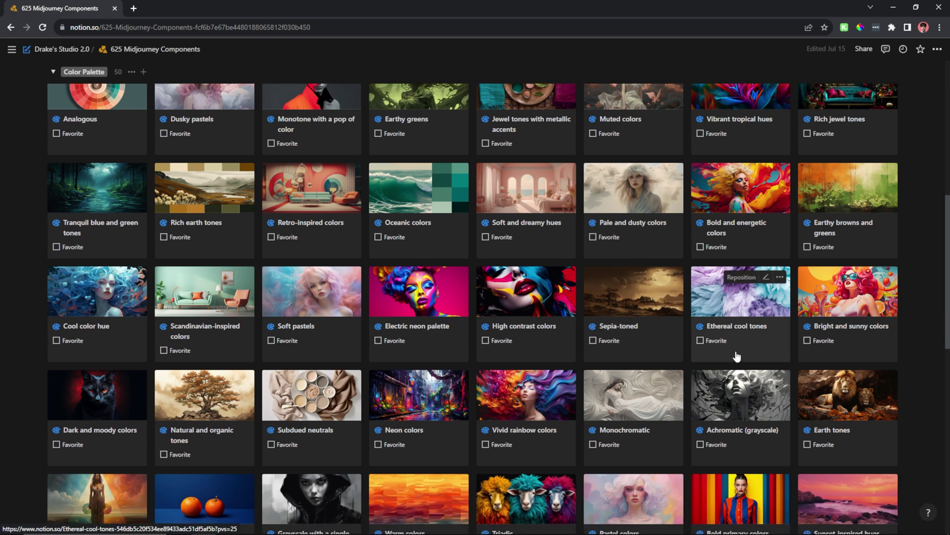
{"action": "left_click", "coordinate": [849, 233]}
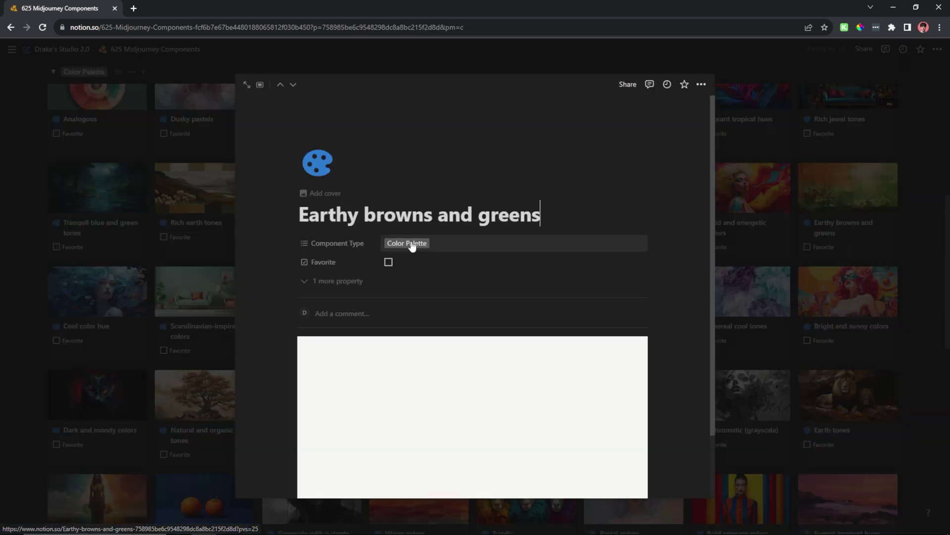
{"action": "triple_click", "coordinate": [420, 212]}
{"action": "key", "text": "ctrl+c"}
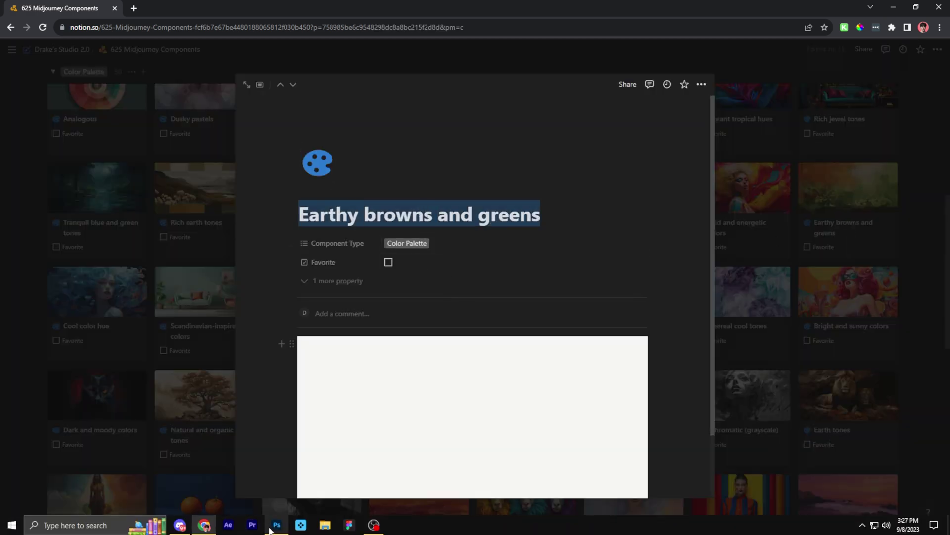
{"action": "left_click", "coordinate": [180, 529]}
Paste the palette name, append '--ar 16:9' after --tile, and submit the prompt
{"action": "key", "text": "ctrl+v"}
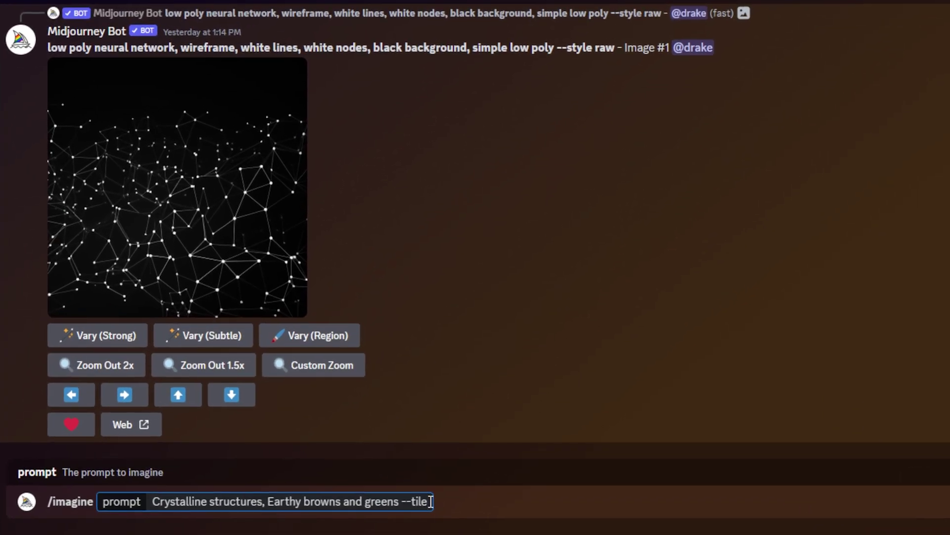
{"action": "left_click_drag", "start_coordinate": [444, 511], "coordinate": [403, 502]}
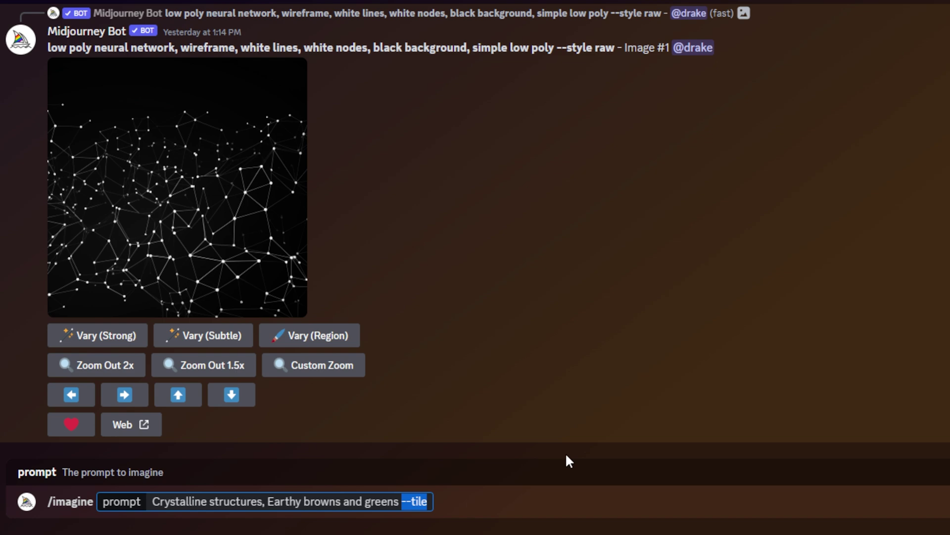
{"action": "left_click", "coordinate": [431, 500]}
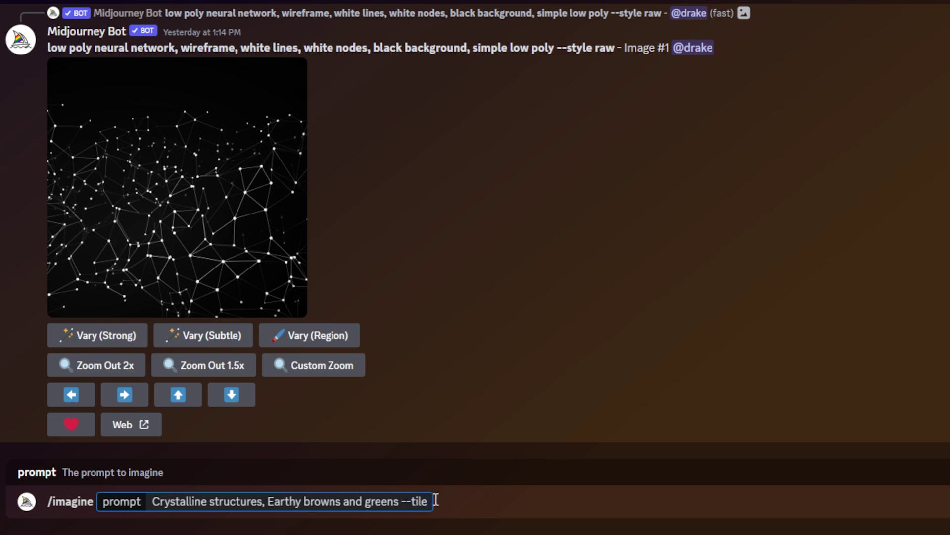
{"action": "type", "text": "--ar 16:9"}
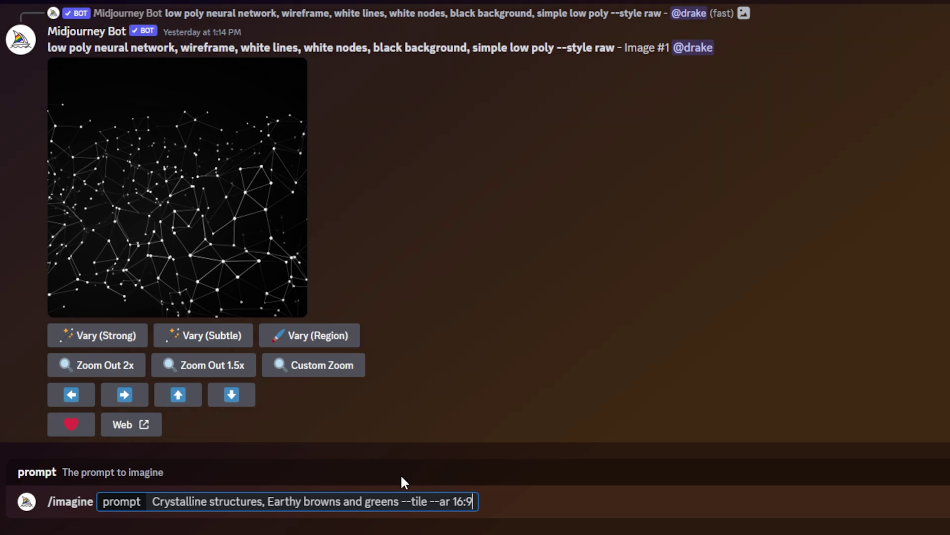
{"action": "key", "text": "Return"}
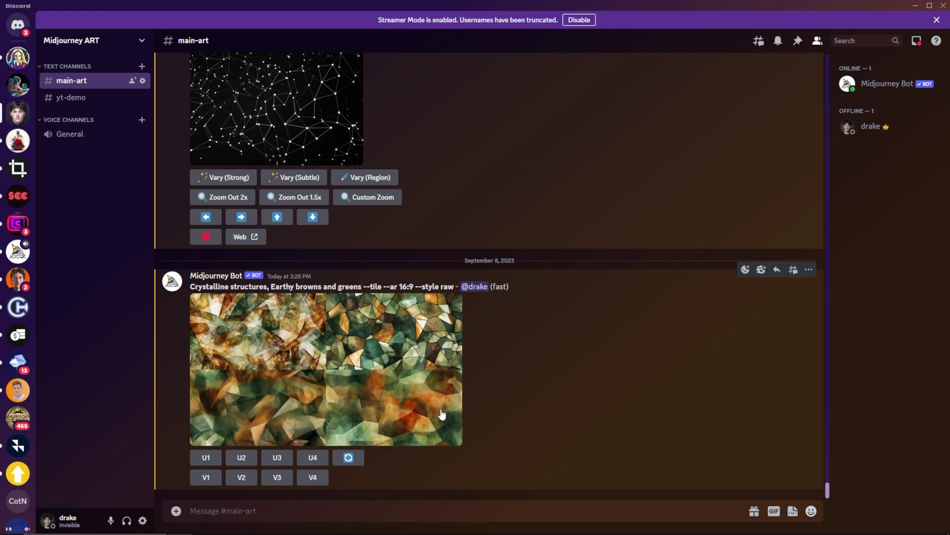
Preview the grid, upscale image 2 with U2, and open the upscaled image link
{"action": "left_click", "coordinate": [350, 366]}
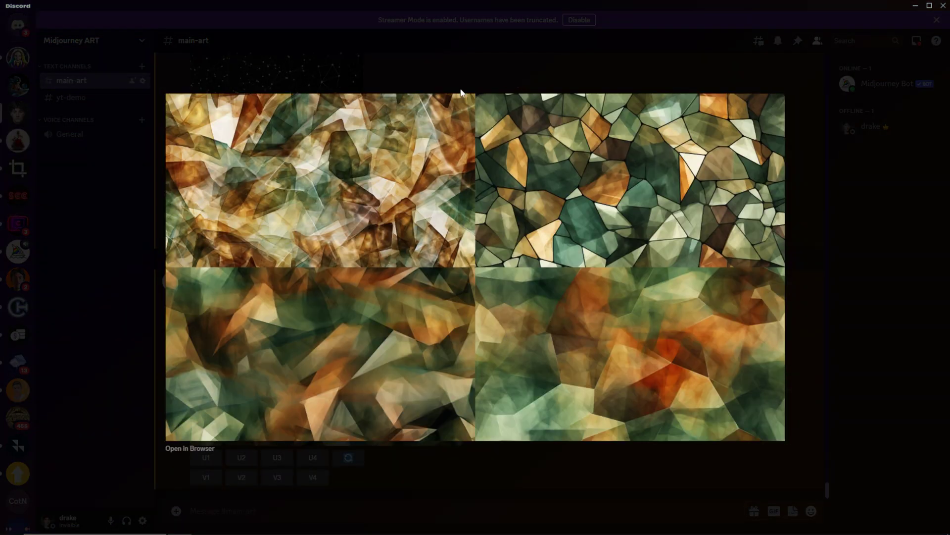
{"action": "left_click", "coordinate": [523, 68]}
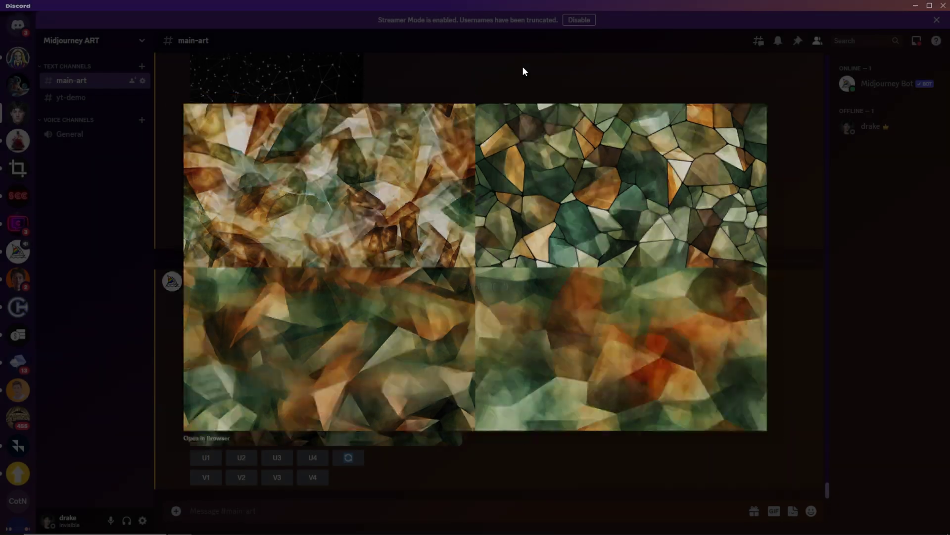
{"action": "left_click", "coordinate": [241, 458]}
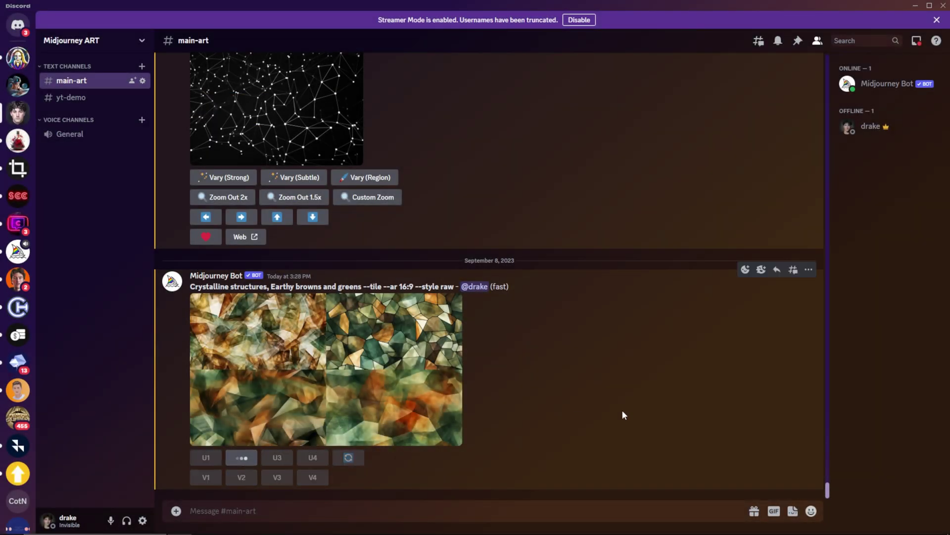
{"action": "right_click", "coordinate": [384, 391]}
{"action": "left_click", "coordinate": [426, 495]}
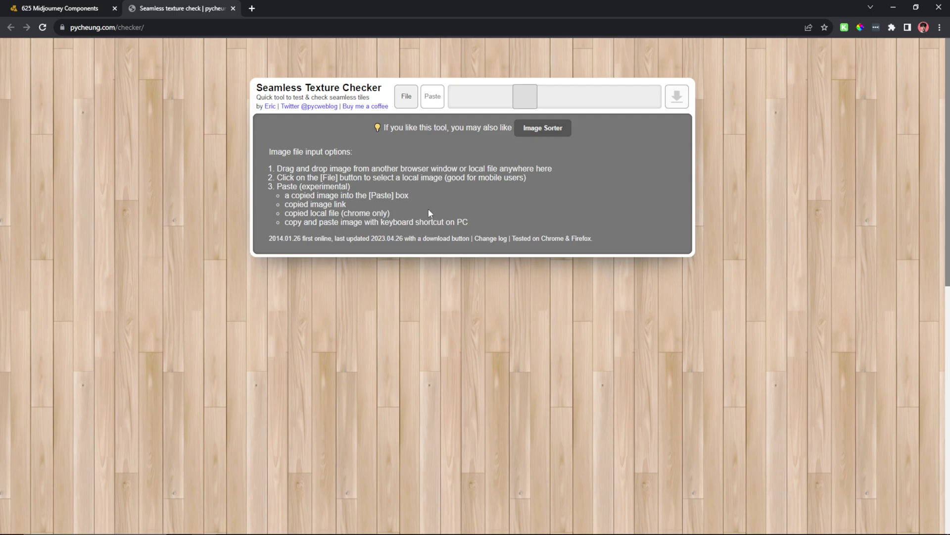
Load the 'seamless test' image into the checker to tile it across the page
{"action": "left_click_drag", "start_coordinate": [258, 84], "coordinate": [391, 87]}
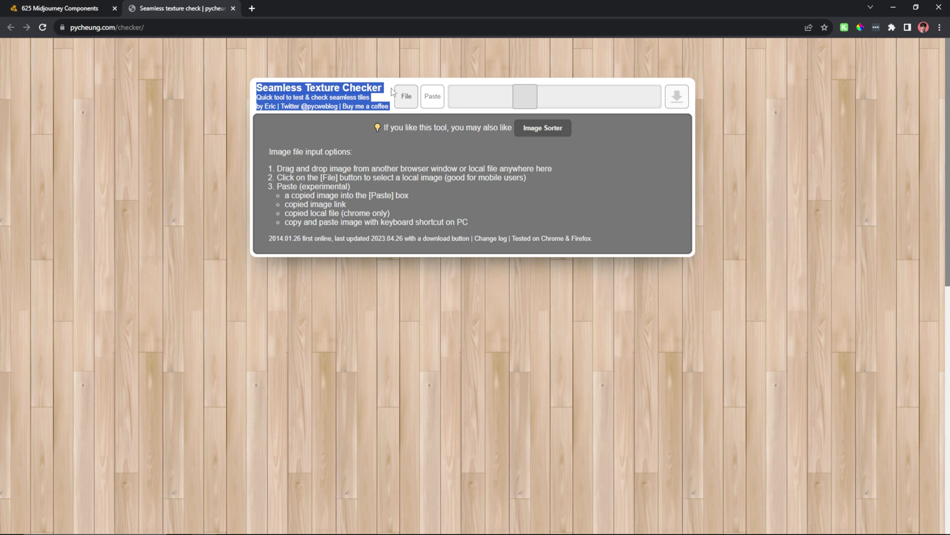
{"action": "left_click", "coordinate": [391, 88]}
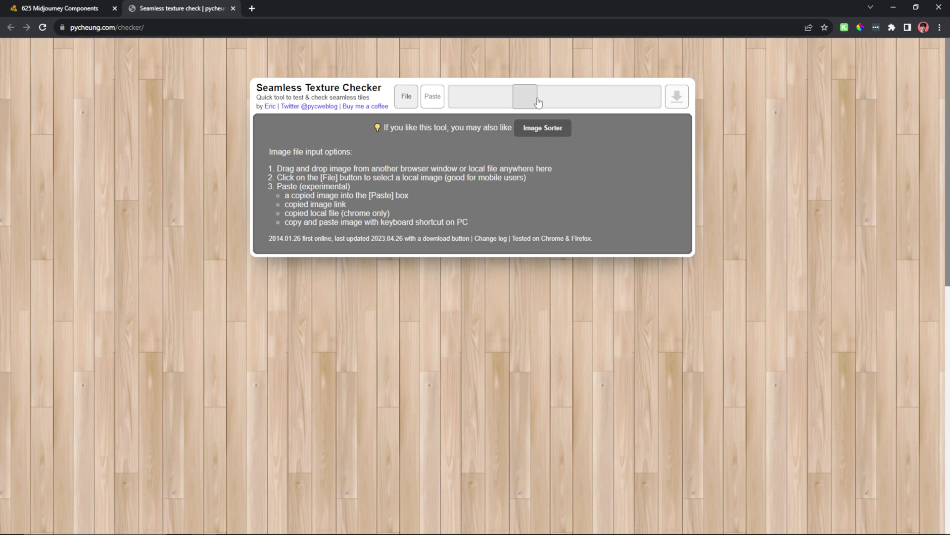
{"action": "left_click", "coordinate": [407, 98]}
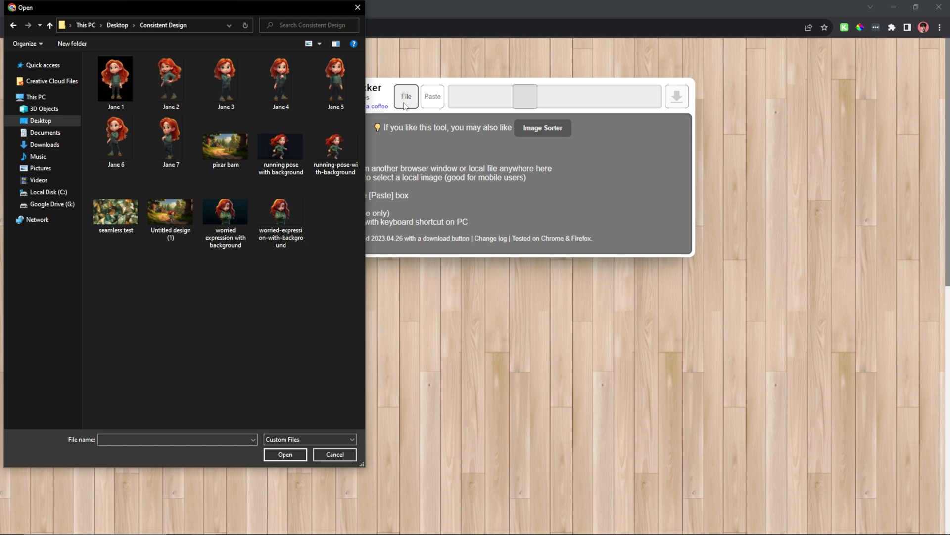
{"action": "left_click", "coordinate": [116, 218]}
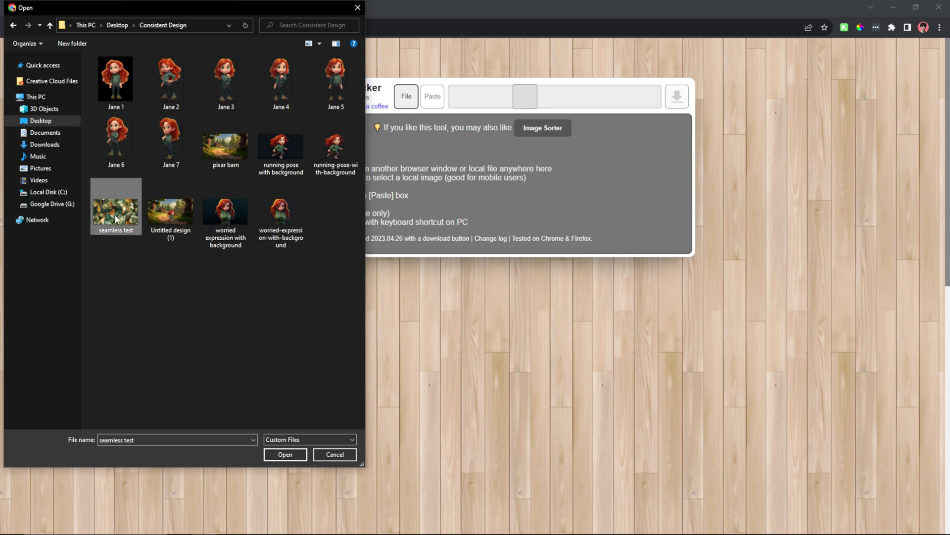
{"action": "left_click", "coordinate": [287, 453]}
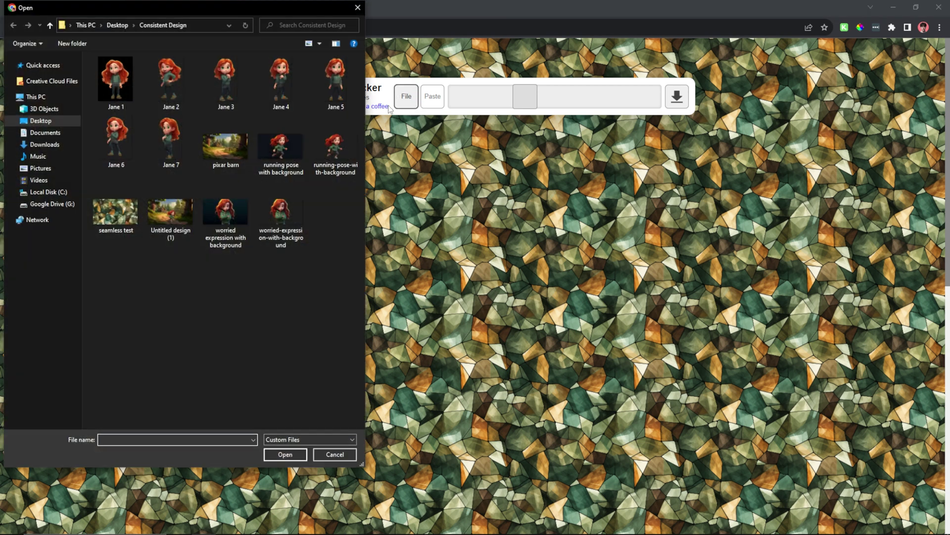
Tile the 'pixar barn' image to compare seams, then reselect 'seamless test' in the file dialog
{"action": "left_click", "coordinate": [225, 146]}
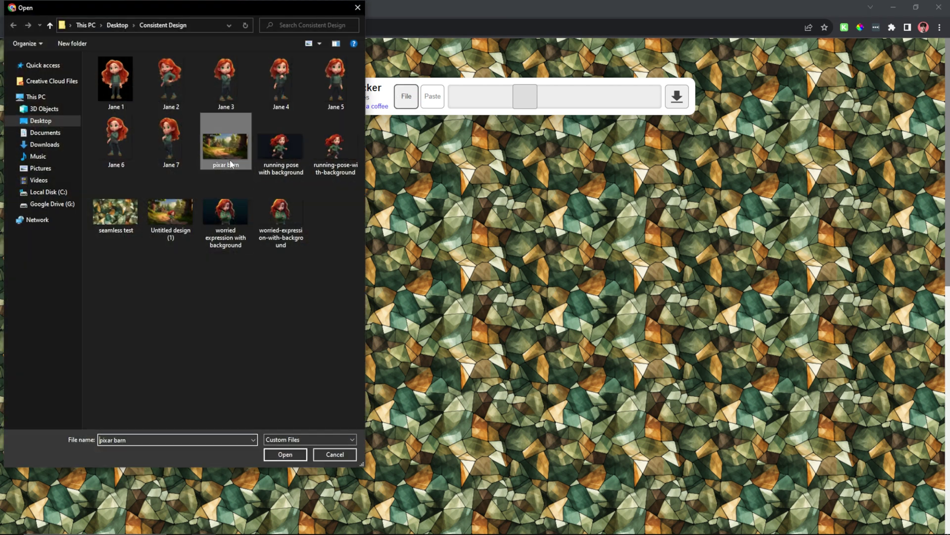
{"action": "left_click", "coordinate": [285, 454]}
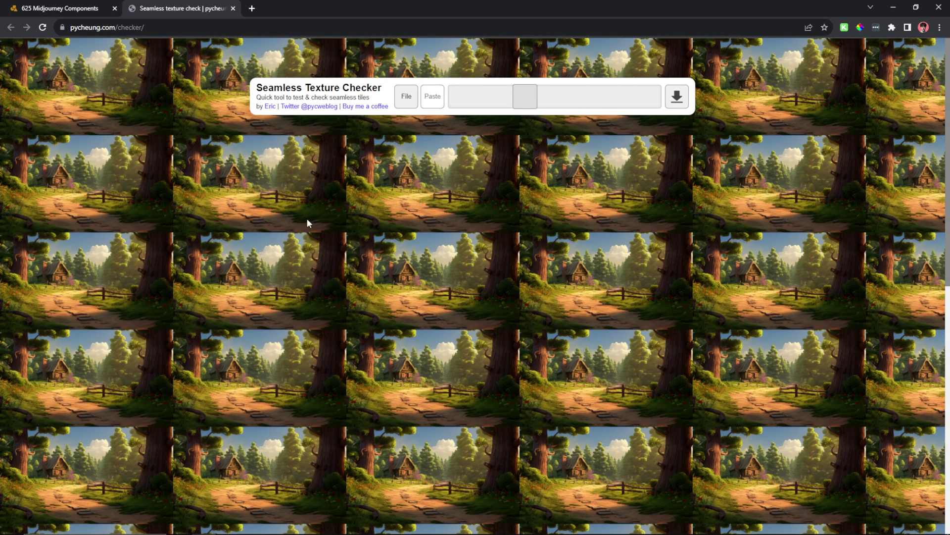
{"action": "scroll", "coordinate": [751, 244], "scroll_direction": "down", "scroll_amount": 2}
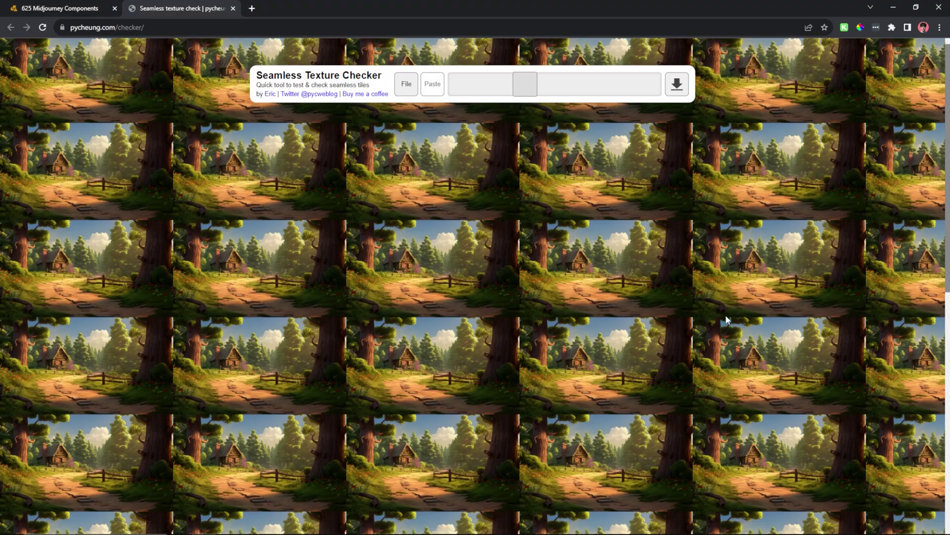
{"action": "scroll", "coordinate": [727, 315], "scroll_direction": "up", "scroll_amount": 2}
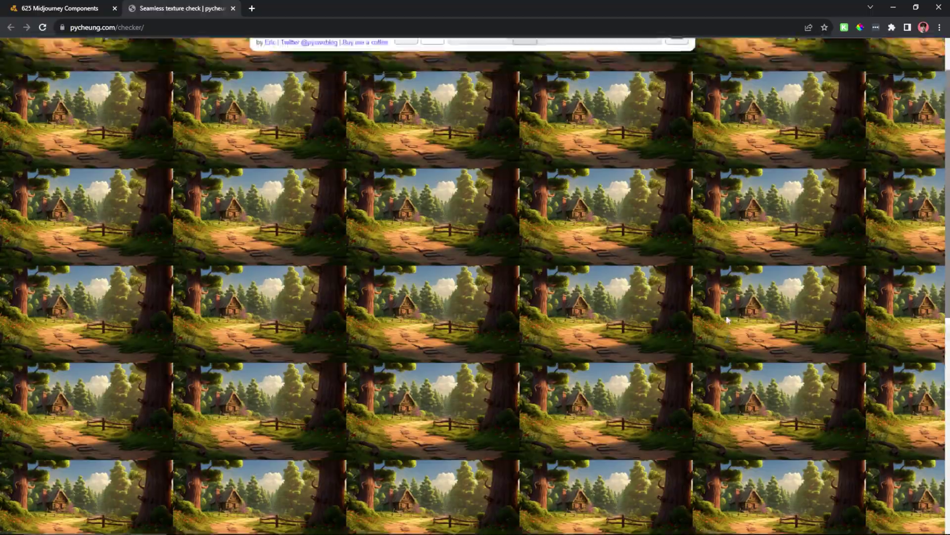
{"action": "left_click", "coordinate": [411, 105]}
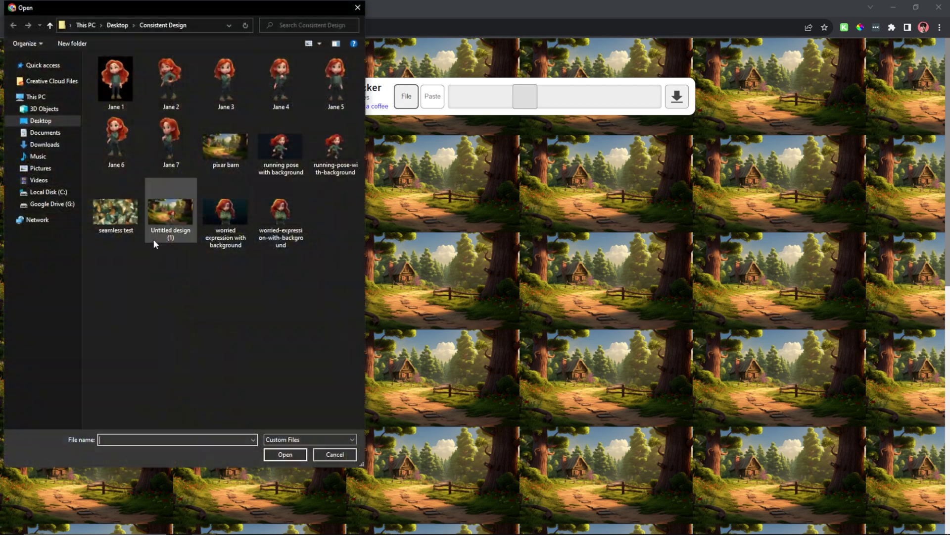
{"action": "left_click", "coordinate": [118, 218]}
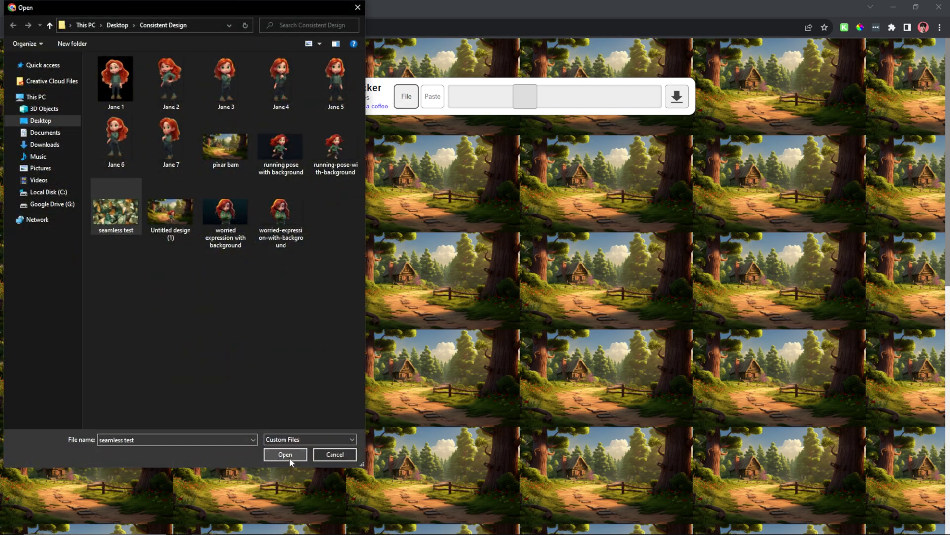